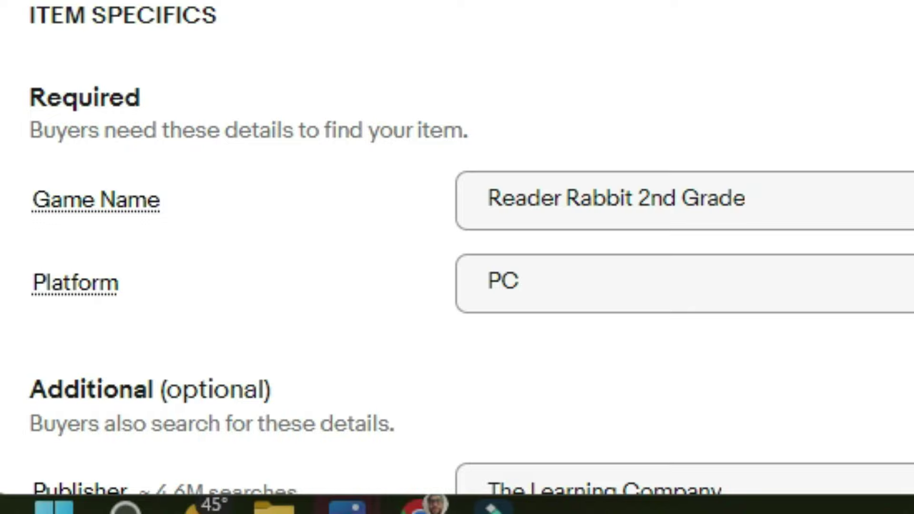
Replace the Game Name item specific with Reader Rabbit 1st Grade
{"action": "left_click", "coordinate": [655, 195]}
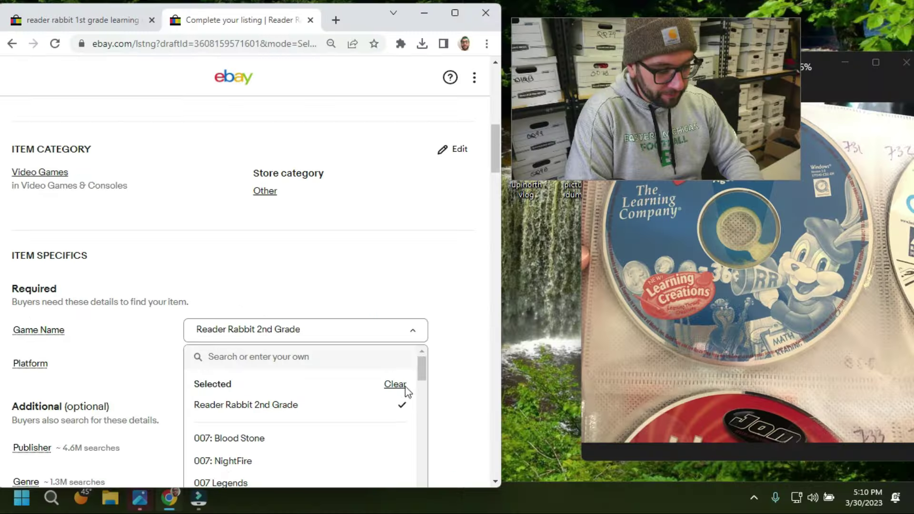
{"action": "left_click", "coordinate": [401, 385]}
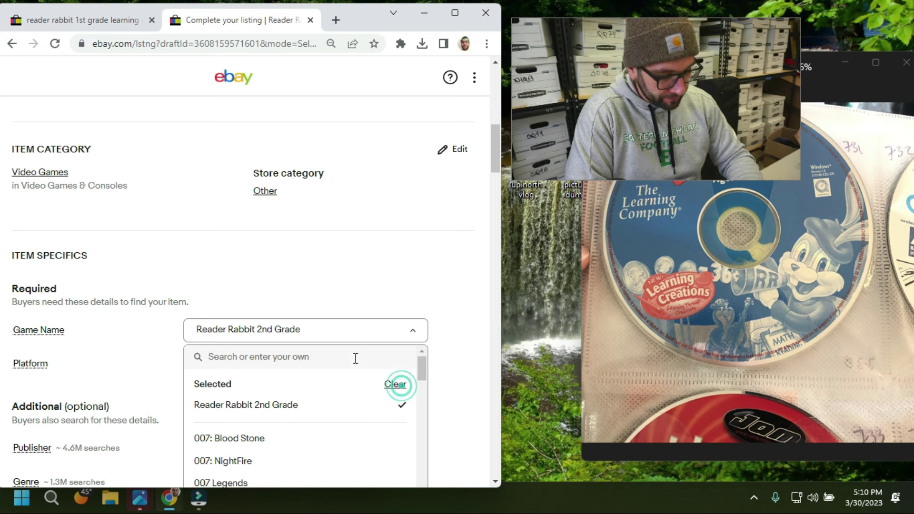
{"action": "left_click", "coordinate": [395, 386]}
{"action": "left_click", "coordinate": [318, 332]}
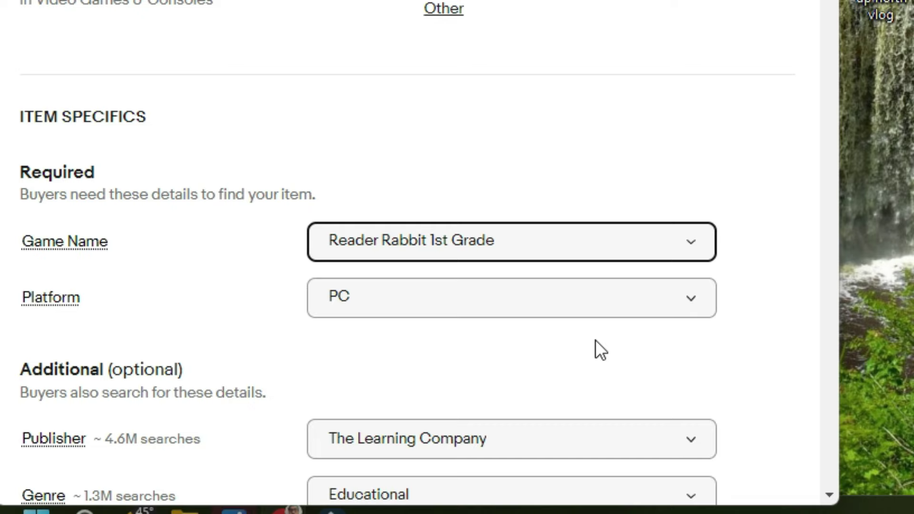
Set the item condition to Acceptable and enter "No Scratches" as the condition description
{"action": "scroll", "coordinate": [596, 339], "scroll_direction": "down", "scroll_amount": 3}
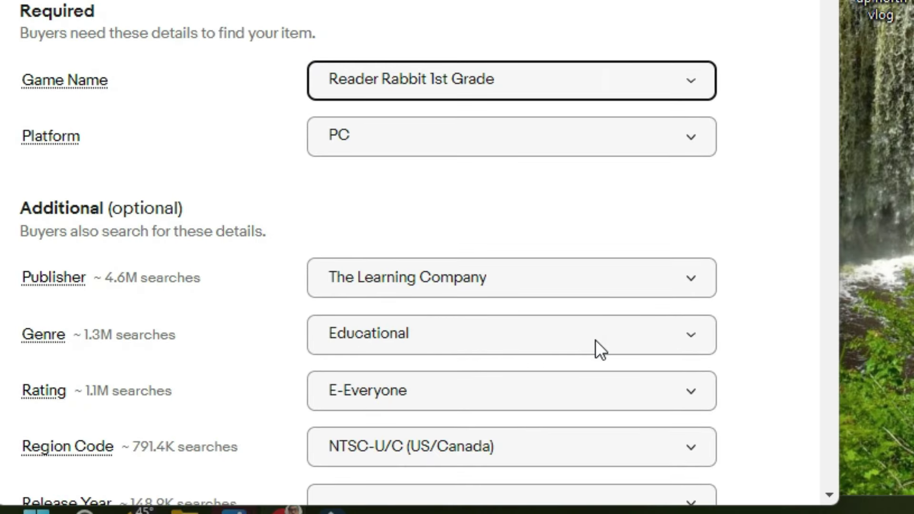
{"action": "scroll", "coordinate": [357, 262], "scroll_direction": "down", "scroll_amount": 1}
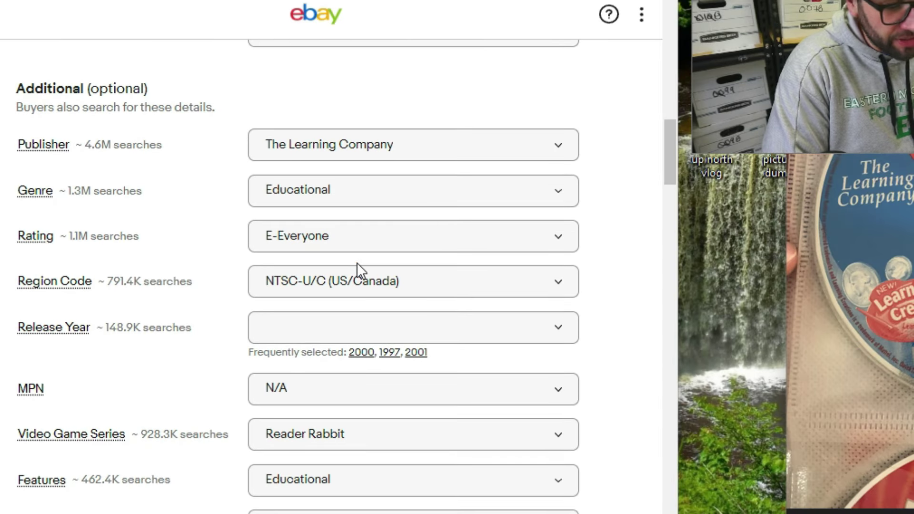
{"action": "scroll", "coordinate": [357, 265], "scroll_direction": "down", "scroll_amount": 1}
{"action": "scroll", "coordinate": [366, 264], "scroll_direction": "down", "scroll_amount": 4}
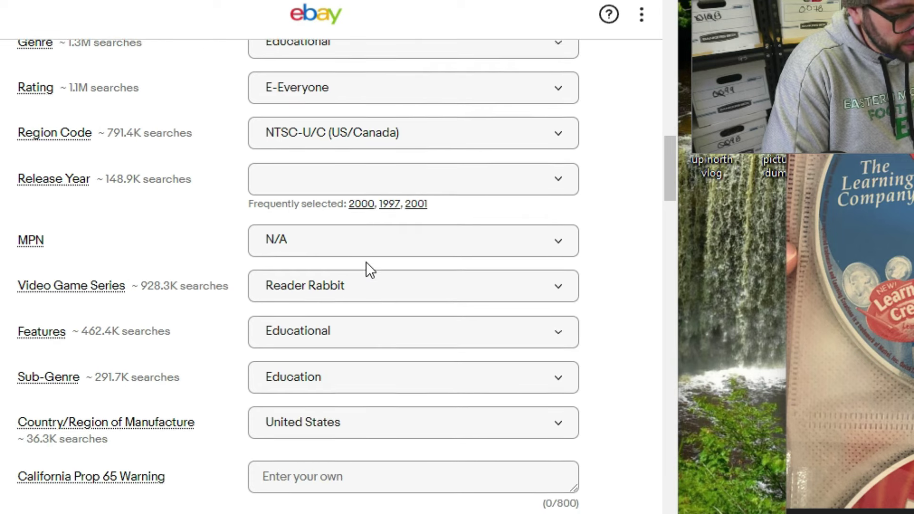
{"action": "scroll", "coordinate": [367, 264], "scroll_direction": "down", "scroll_amount": 4}
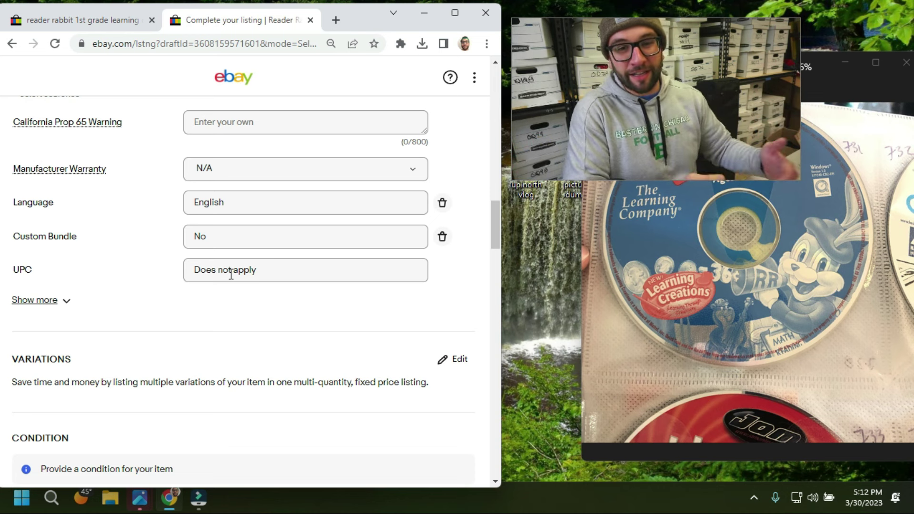
{"action": "scroll", "coordinate": [231, 275], "scroll_direction": "down", "scroll_amount": 4}
{"action": "left_click", "coordinate": [351, 317]}
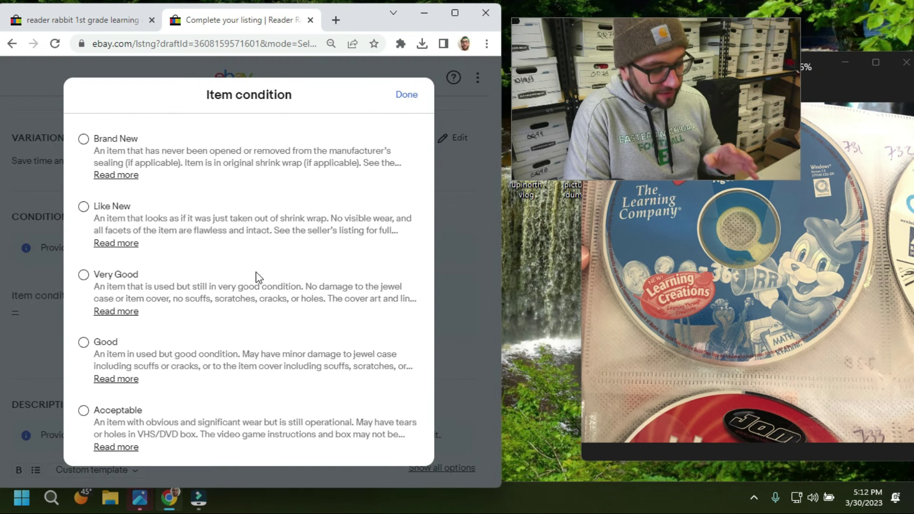
{"action": "left_click", "coordinate": [86, 413]}
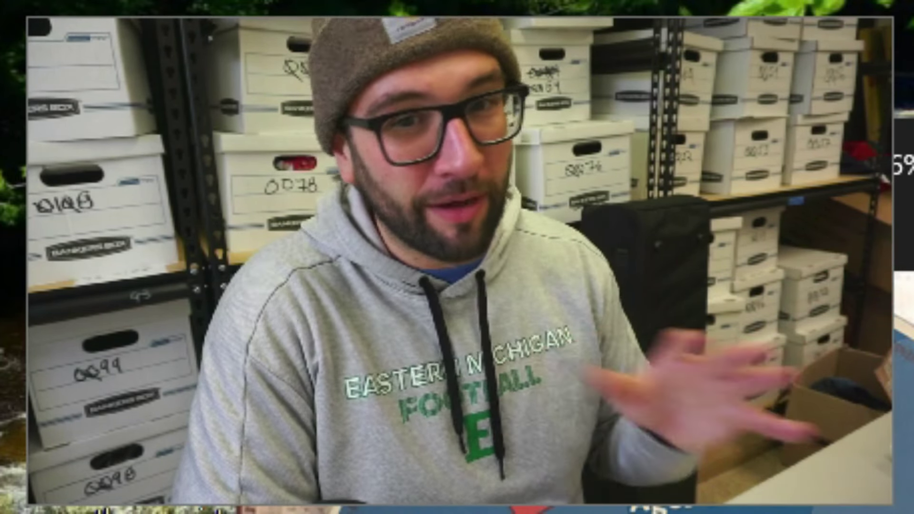
{"action": "left_click", "coordinate": [150, 235]}
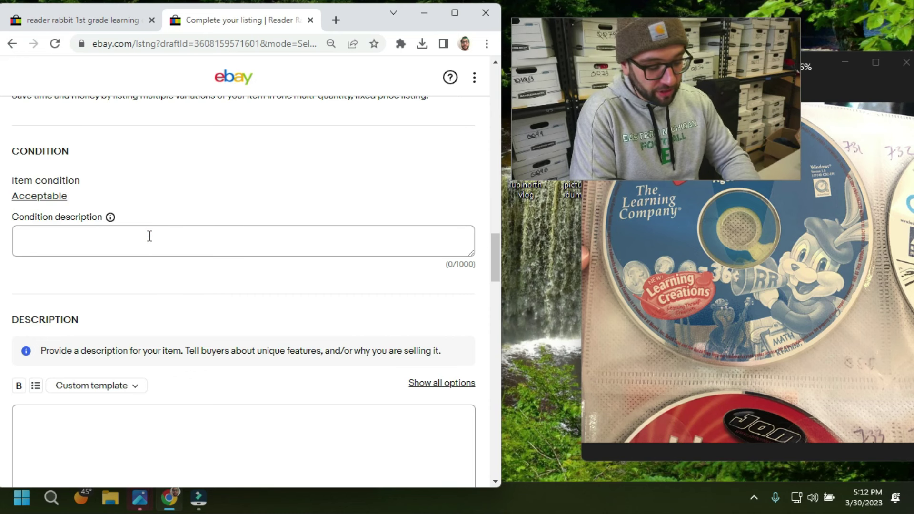
{"action": "type", "text": "No Scratches"}
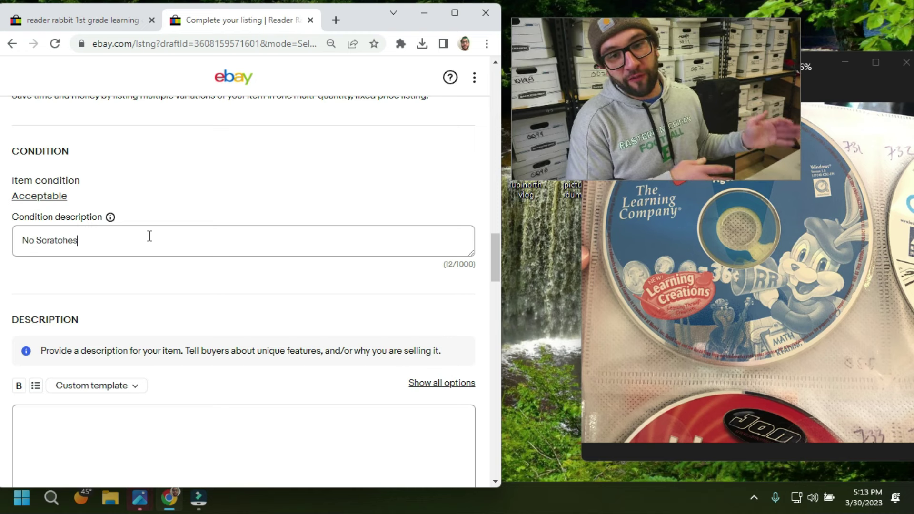
Insert the "Standard with links" custom template into the listing description
{"action": "scroll", "coordinate": [147, 236], "scroll_direction": "down", "scroll_amount": 2}
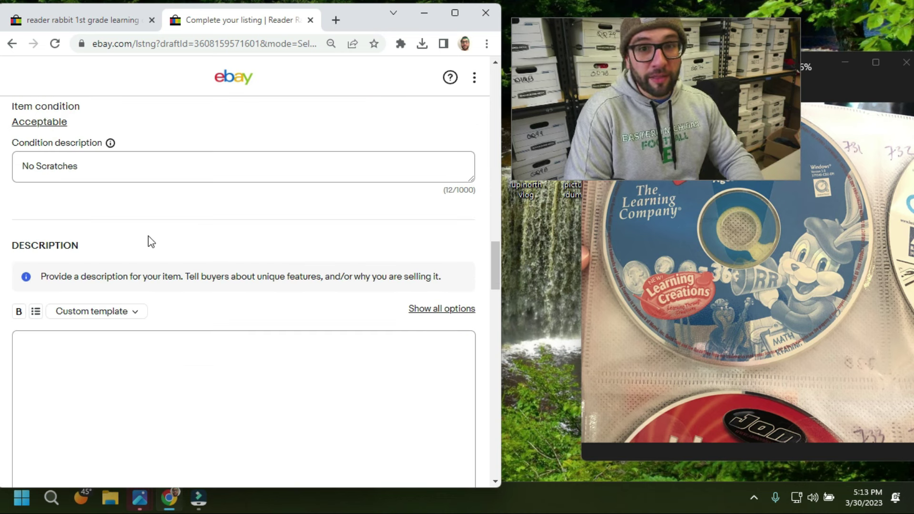
{"action": "left_click", "coordinate": [95, 288]}
{"action": "scroll", "coordinate": [95, 289], "scroll_direction": "down", "scroll_amount": 1}
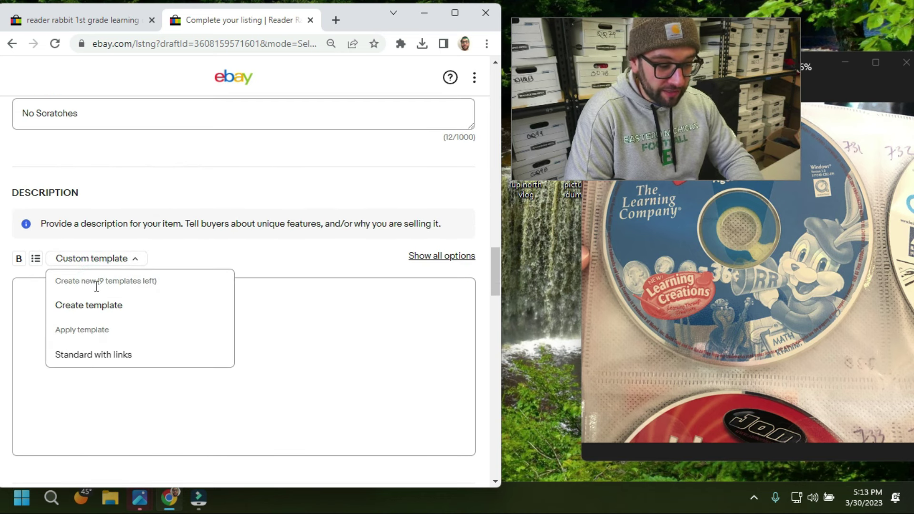
{"action": "mouse_move", "coordinate": [107, 354]}
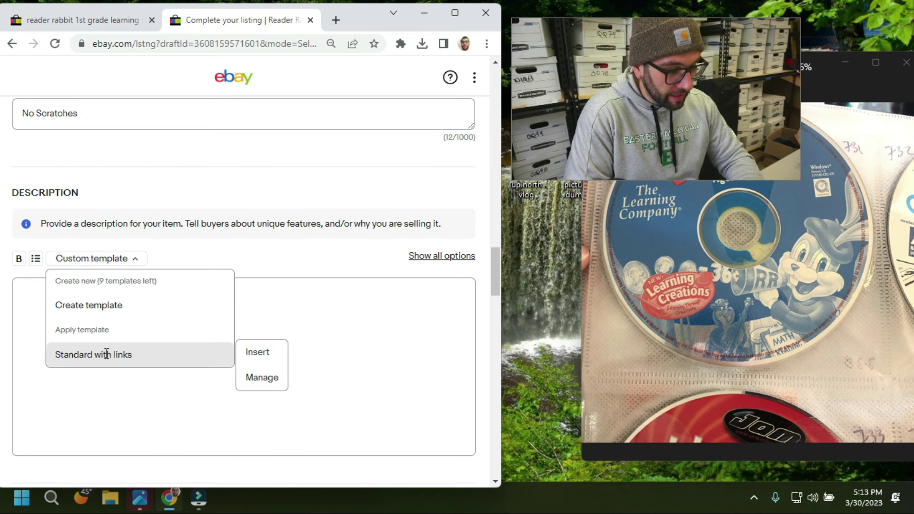
{"action": "left_click", "coordinate": [258, 353]}
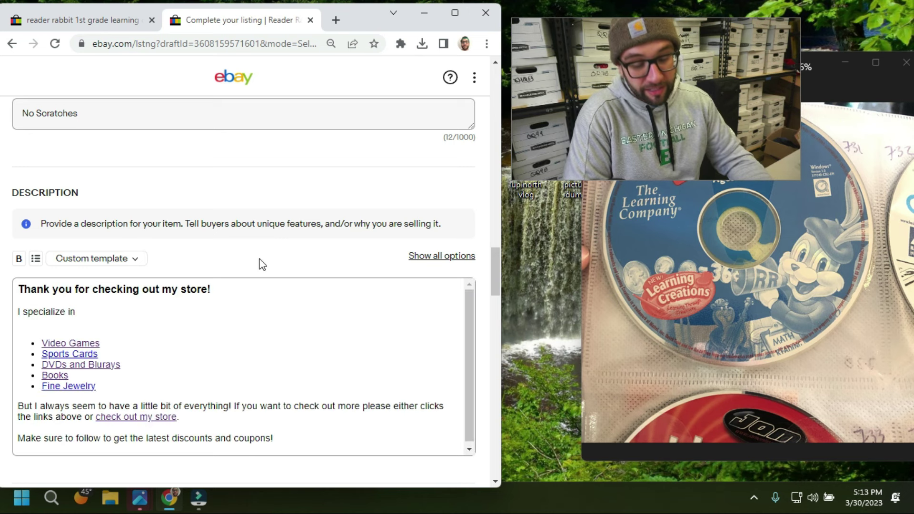
Examine the prices and shipping terms of competing Reader Rabbit 1st Grade listings in the open search results
{"action": "scroll", "coordinate": [261, 262], "scroll_direction": "down", "scroll_amount": 1}
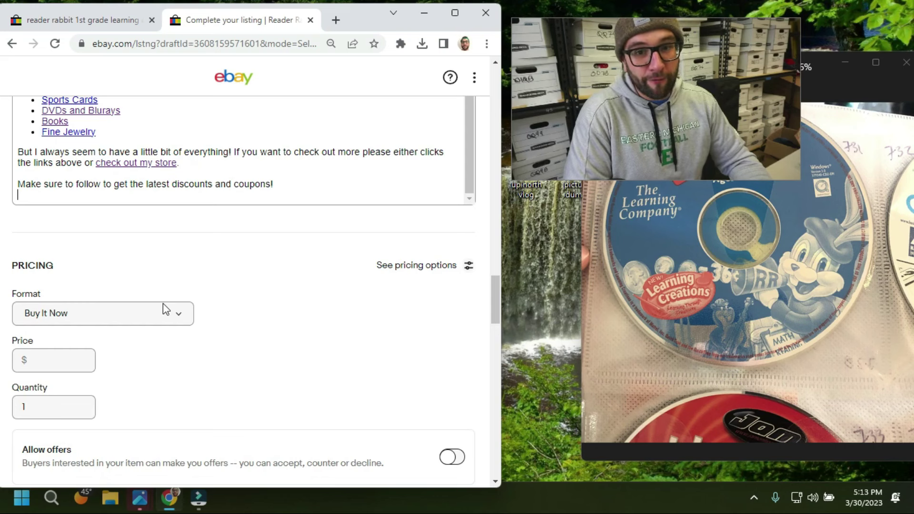
{"action": "left_click", "coordinate": [86, 18]}
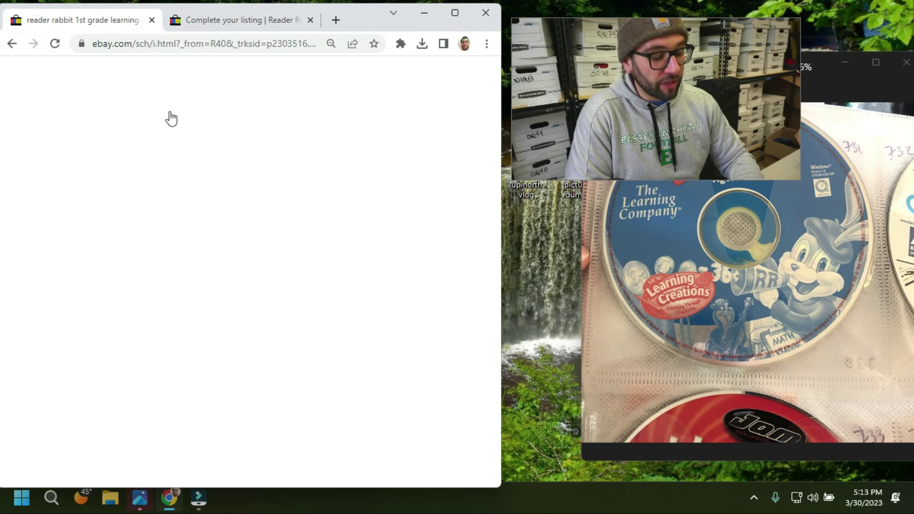
{"action": "scroll", "coordinate": [286, 267], "scroll_direction": "down", "scroll_amount": 1}
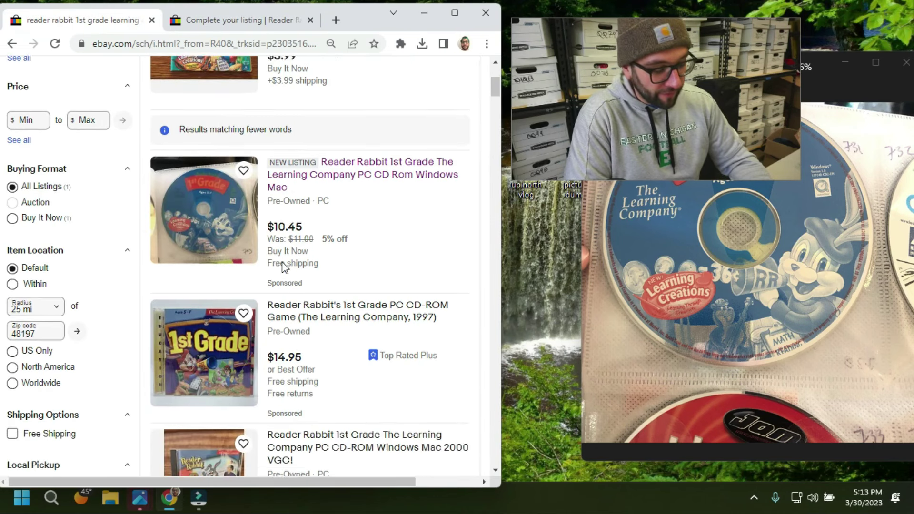
{"action": "scroll", "coordinate": [312, 369], "scroll_direction": "down", "scroll_amount": 4}
{"action": "scroll", "coordinate": [310, 367], "scroll_direction": "right", "scroll_amount": 1}
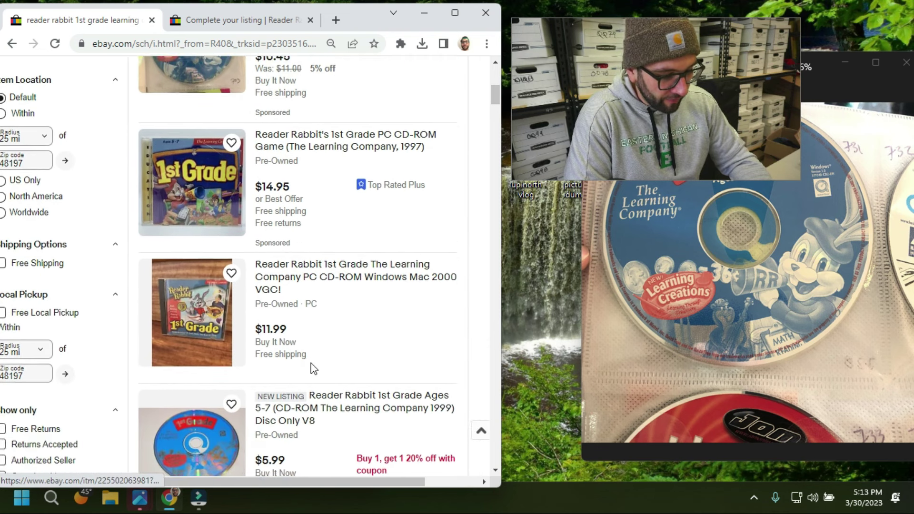
{"action": "scroll", "coordinate": [286, 331], "scroll_direction": "down", "scroll_amount": 1}
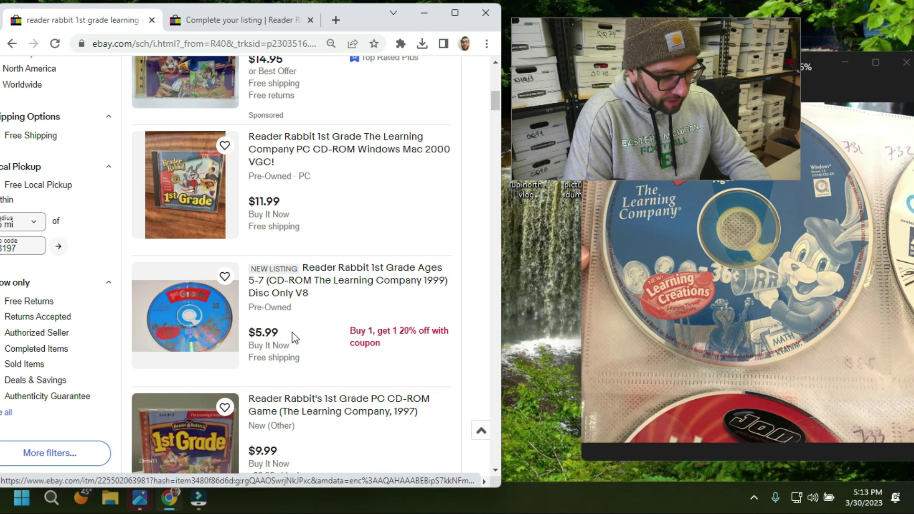
{"action": "scroll", "coordinate": [306, 290], "scroll_direction": "down", "scroll_amount": 10}
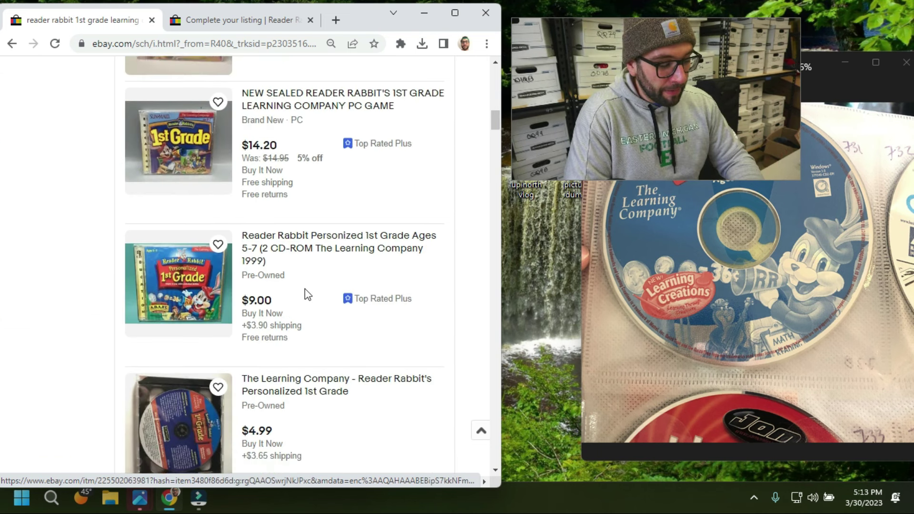
{"action": "scroll", "coordinate": [304, 288], "scroll_direction": "up", "scroll_amount": 10}
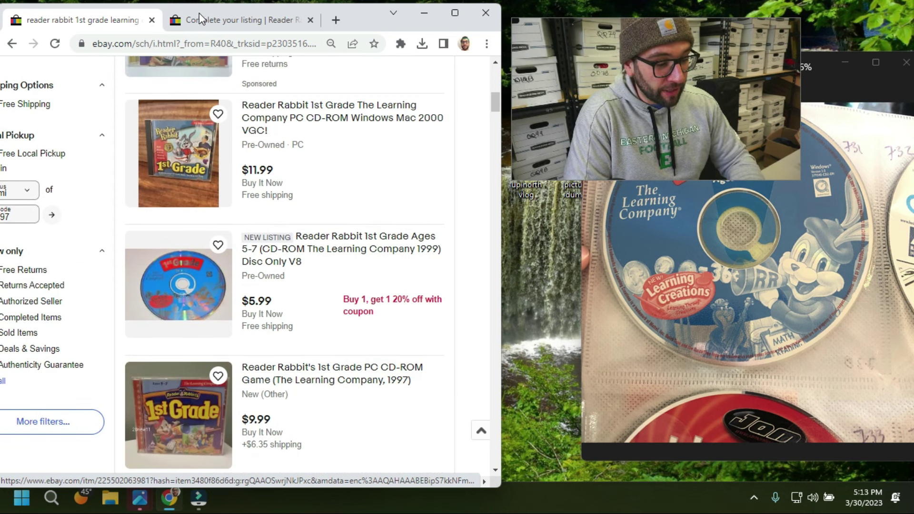
Return to the draft listing and set the Buy It Now price to $11.00
{"action": "left_click", "coordinate": [219, 21]}
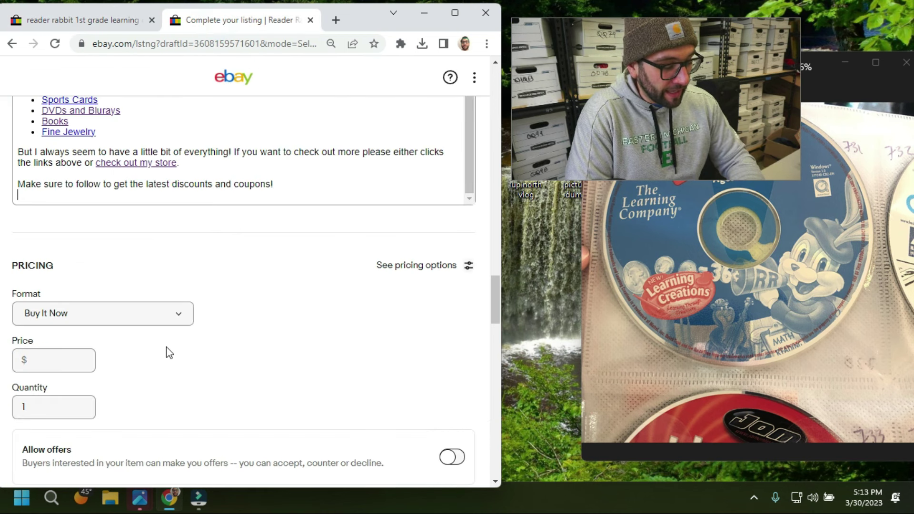
{"action": "left_click", "coordinate": [55, 354]}
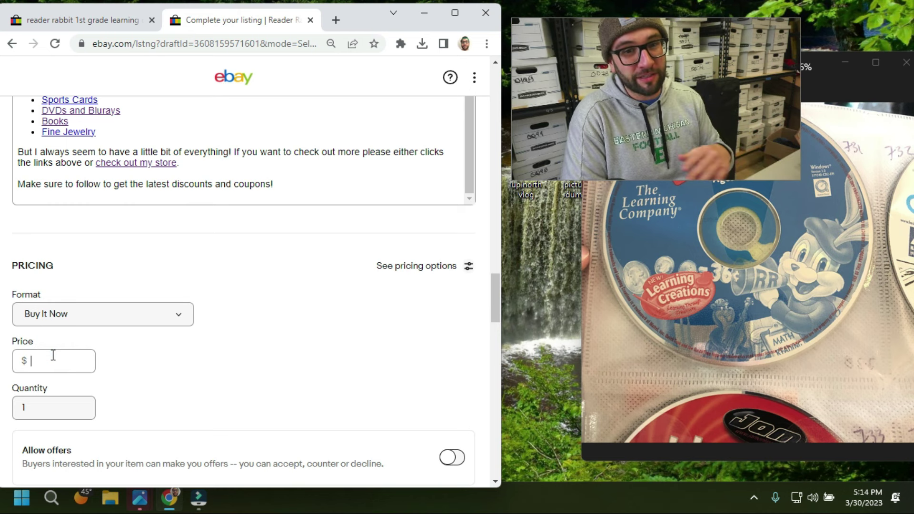
{"action": "scroll", "coordinate": [53, 355], "scroll_direction": "down", "scroll_amount": 1}
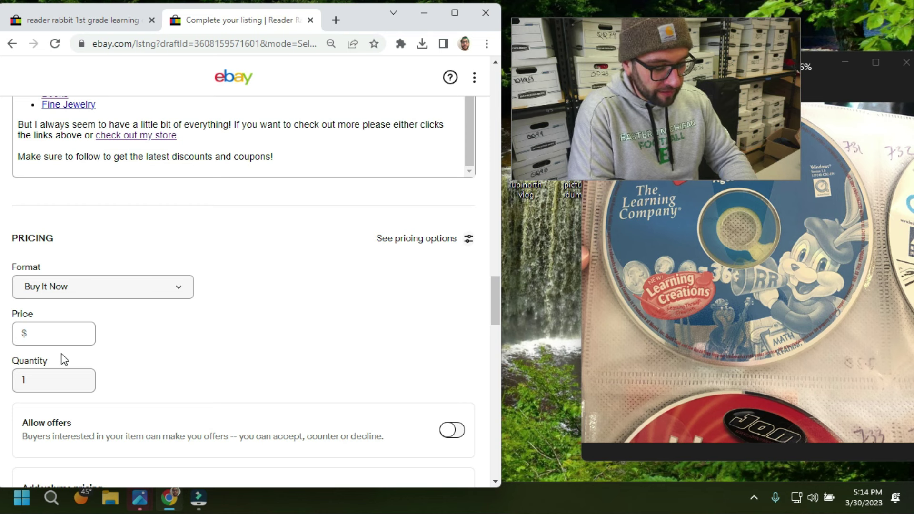
{"action": "type", "text": "11.00"}
{"action": "left_click", "coordinate": [222, 347]}
Review the offer, volume pricing, scheduling and shipping settings, and check which selling formats are available
{"action": "scroll", "coordinate": [222, 347], "scroll_direction": "down", "scroll_amount": 1}
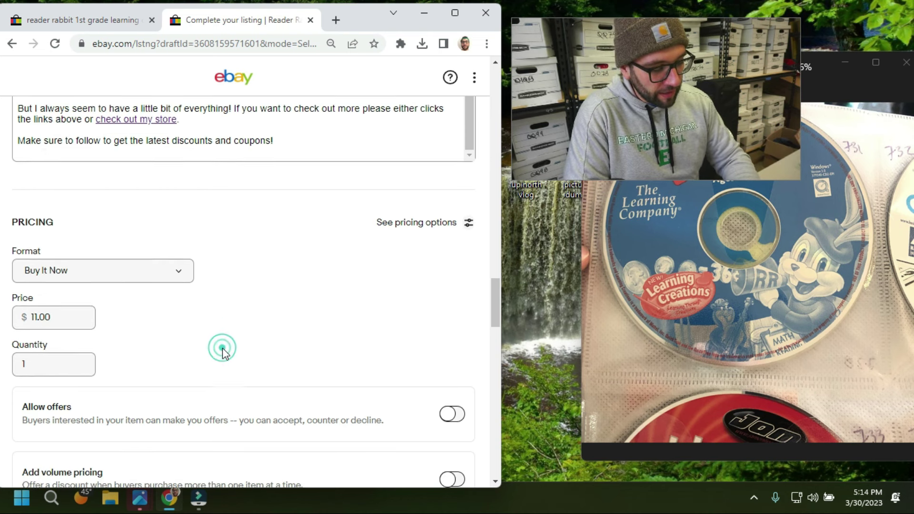
{"action": "scroll", "coordinate": [222, 348], "scroll_direction": "down", "scroll_amount": 4}
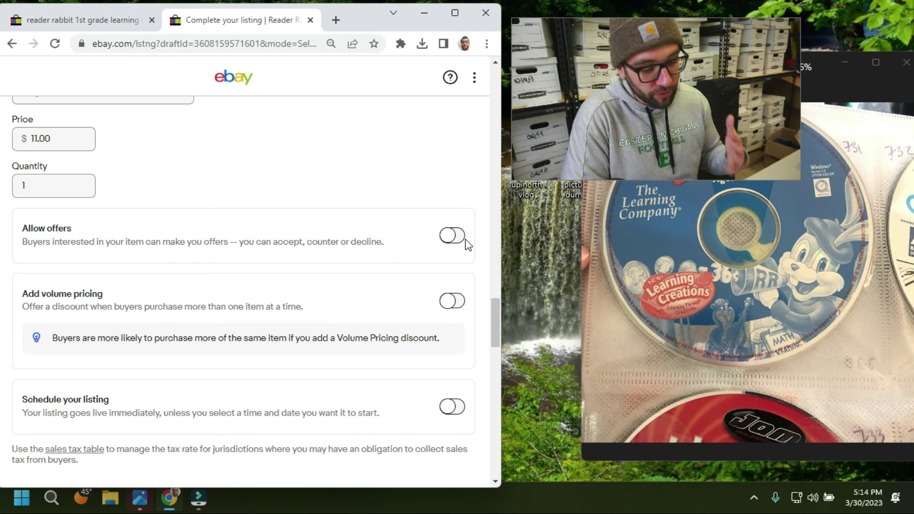
{"action": "scroll", "coordinate": [312, 247], "scroll_direction": "down", "scroll_amount": 1}
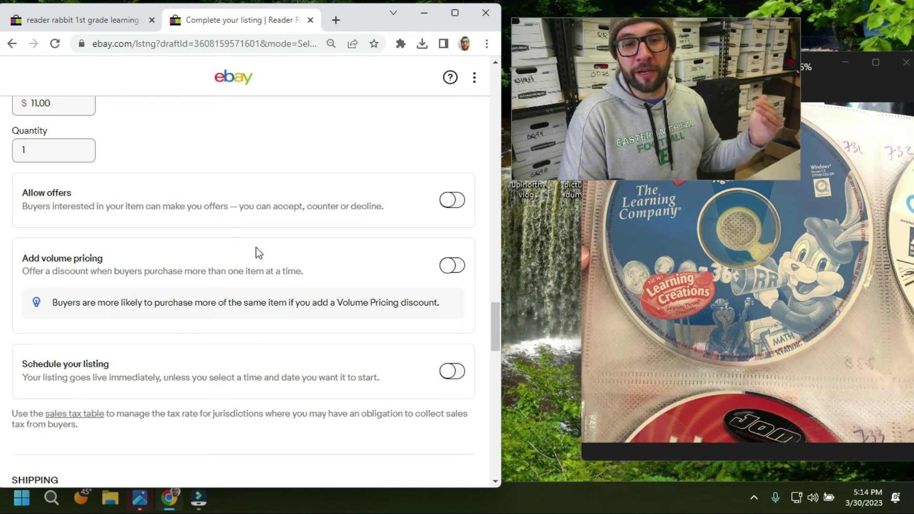
{"action": "scroll", "coordinate": [257, 252], "scroll_direction": "down", "scroll_amount": 1}
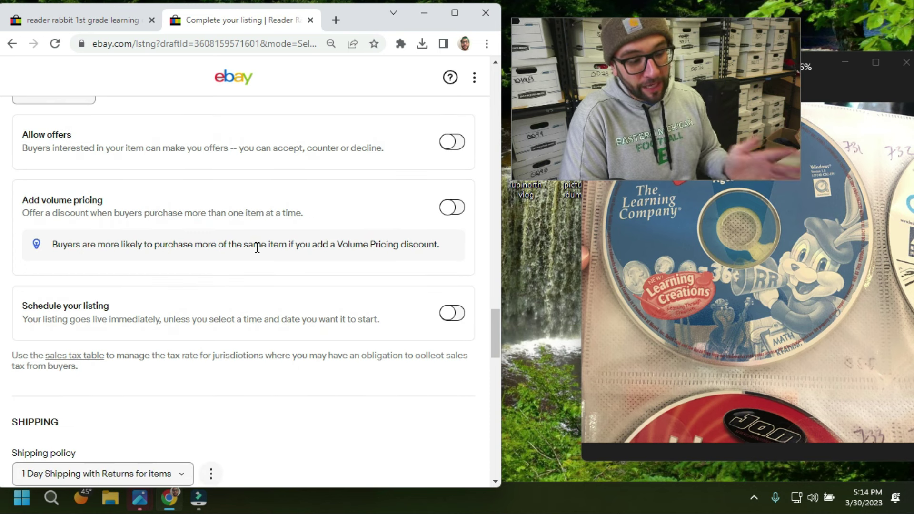
{"action": "scroll", "coordinate": [258, 250], "scroll_direction": "down", "scroll_amount": 1}
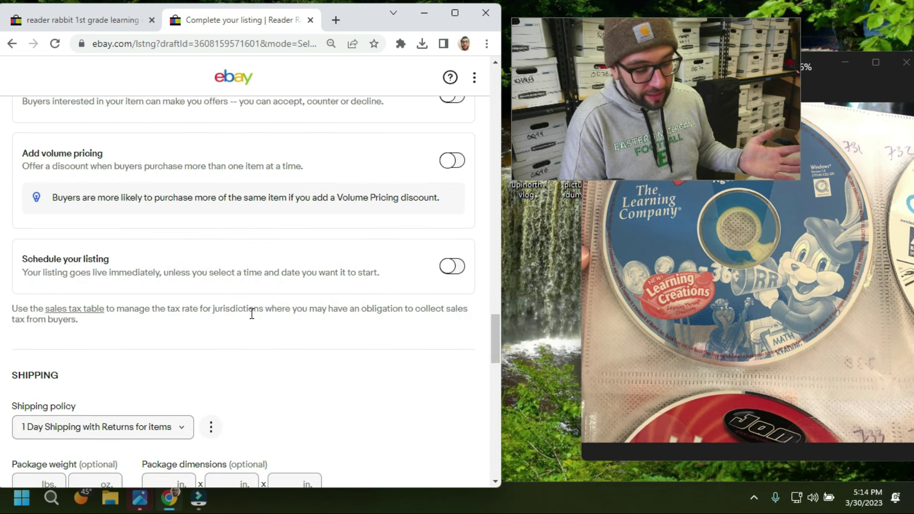
{"action": "scroll", "coordinate": [252, 314], "scroll_direction": "down", "scroll_amount": 1}
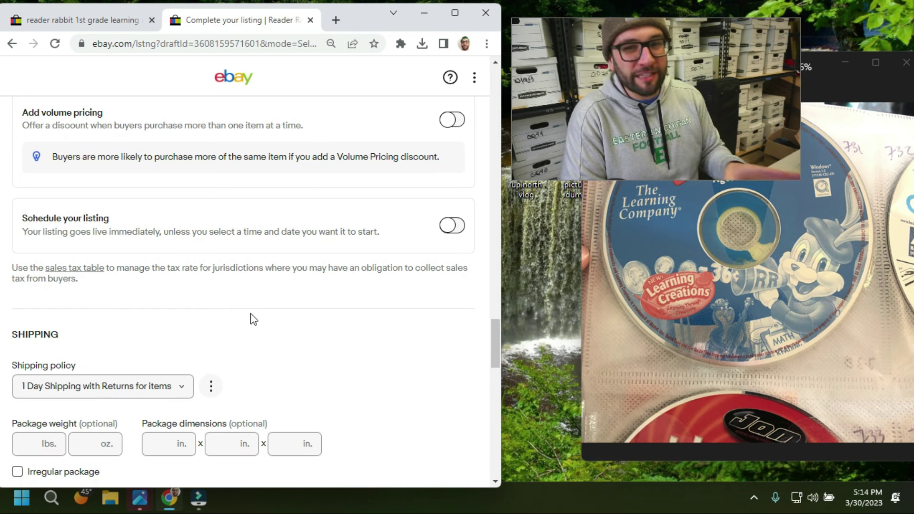
{"action": "scroll", "coordinate": [251, 314], "scroll_direction": "up", "scroll_amount": 5}
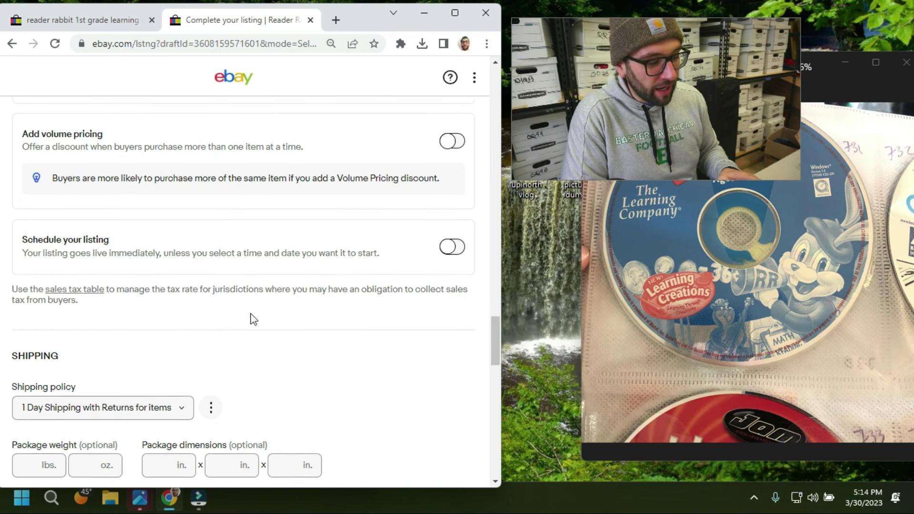
{"action": "scroll", "coordinate": [166, 290], "scroll_direction": "up", "scroll_amount": 2}
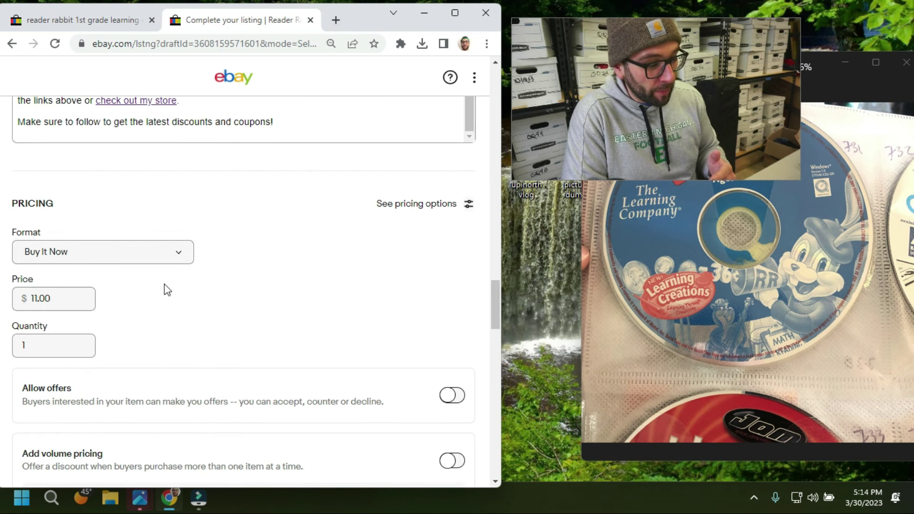
{"action": "left_click", "coordinate": [141, 258]}
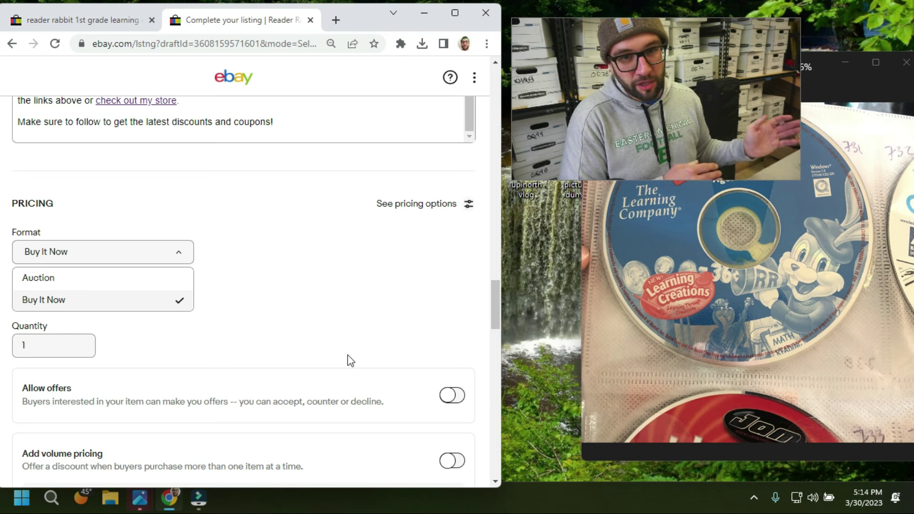
{"action": "left_click", "coordinate": [376, 336]}
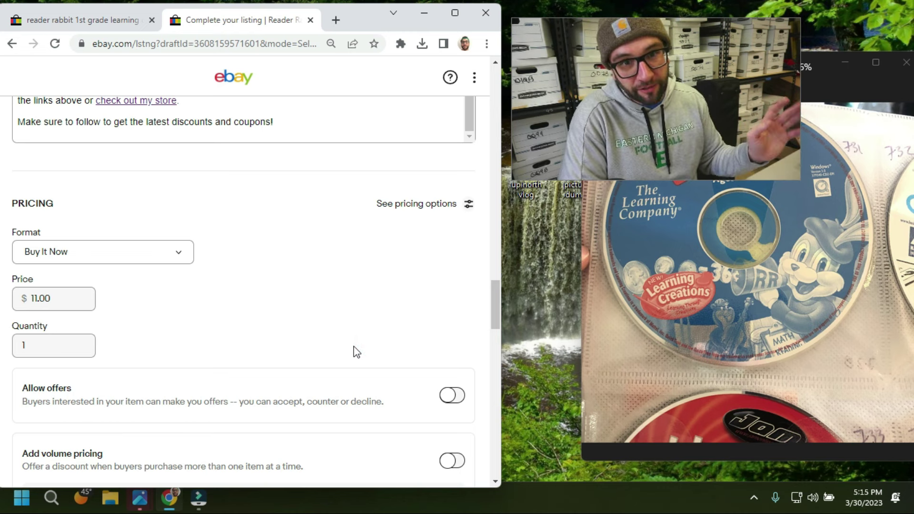
Check the available shipping policies and the options for viewing, editing or creating a policy, keeping the current selection
{"action": "scroll", "coordinate": [357, 352], "scroll_direction": "down", "scroll_amount": 10}
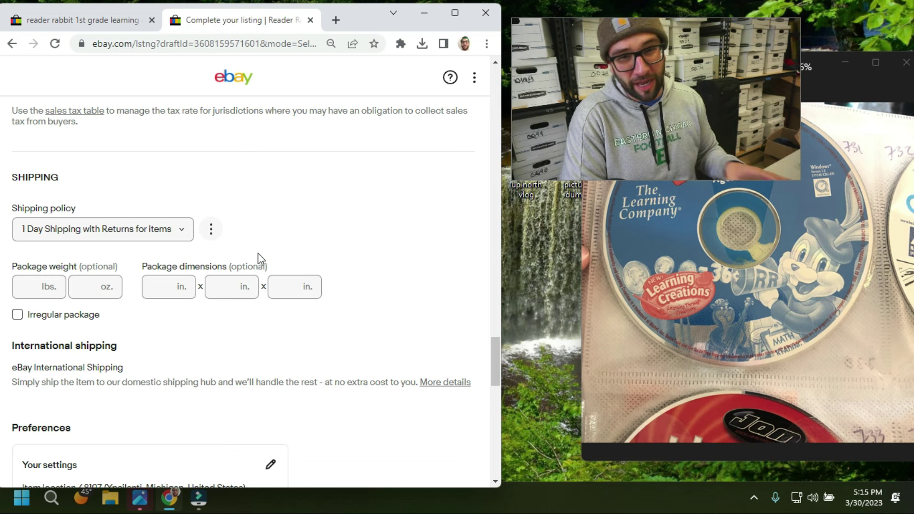
{"action": "scroll", "coordinate": [258, 260], "scroll_direction": "down", "scroll_amount": 1}
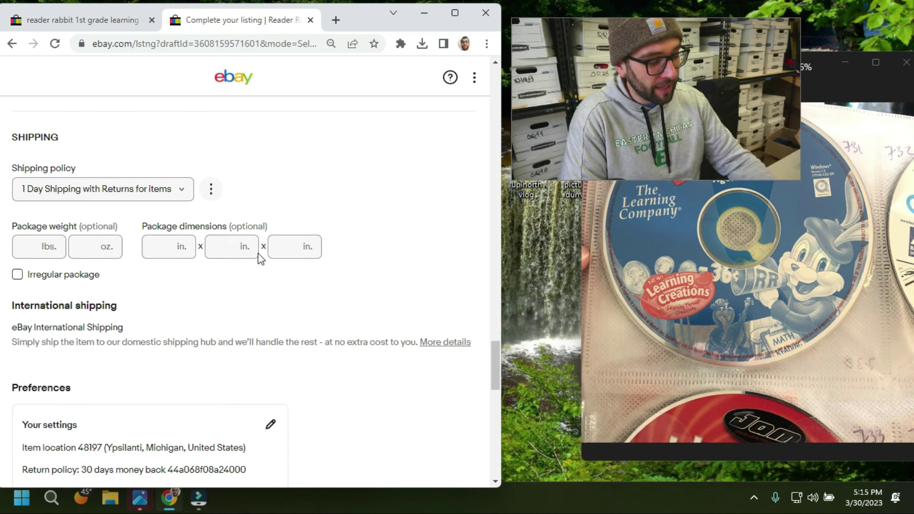
{"action": "left_click", "coordinate": [180, 191]}
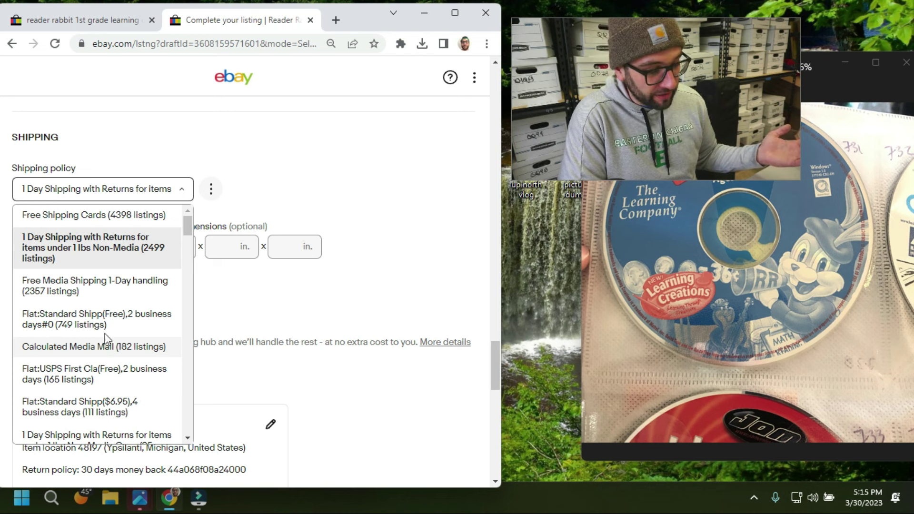
{"action": "left_click", "coordinate": [211, 190]}
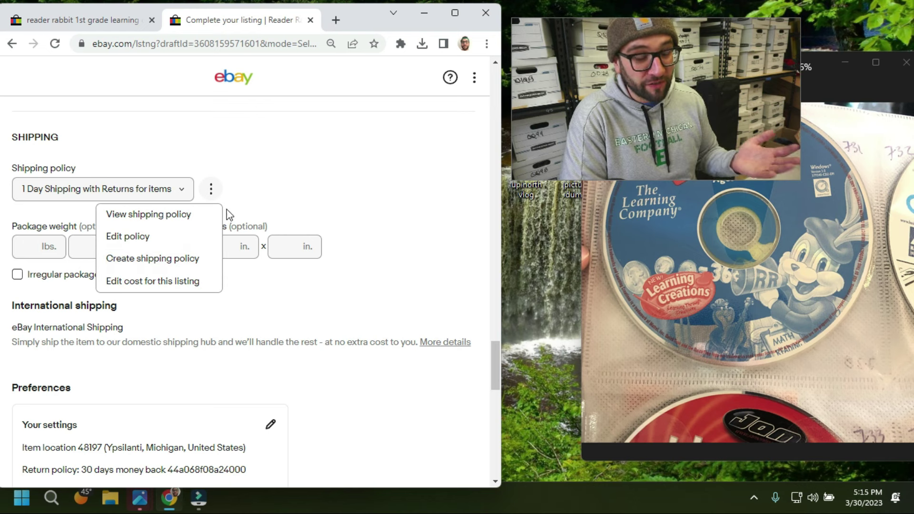
{"action": "left_click", "coordinate": [274, 157]}
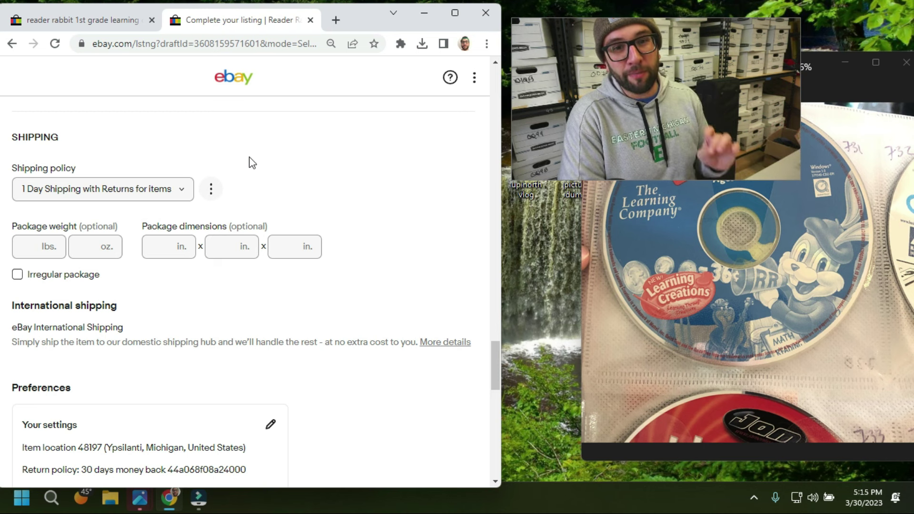
Review the listing's item location, return policy, promoted listings, payment and charity settings
{"action": "scroll", "coordinate": [134, 210], "scroll_direction": "down", "scroll_amount": 4}
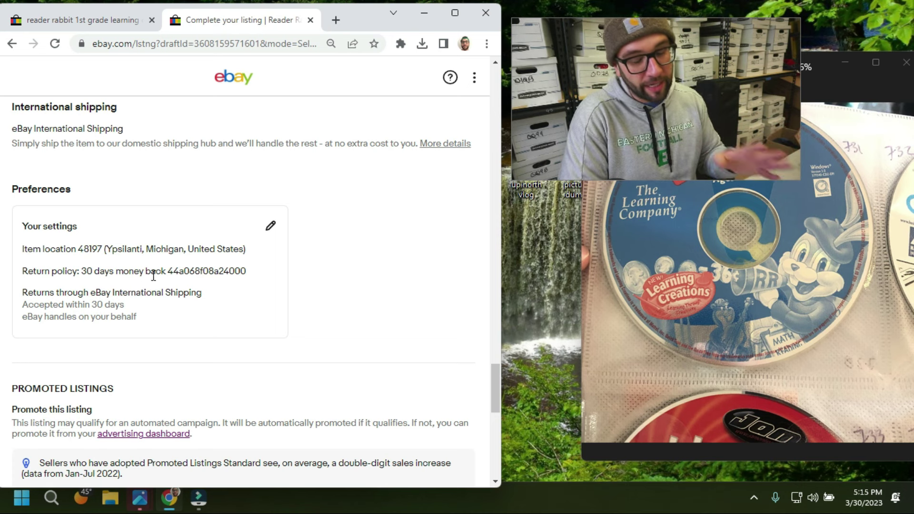
{"action": "scroll", "coordinate": [154, 279], "scroll_direction": "down", "scroll_amount": 5}
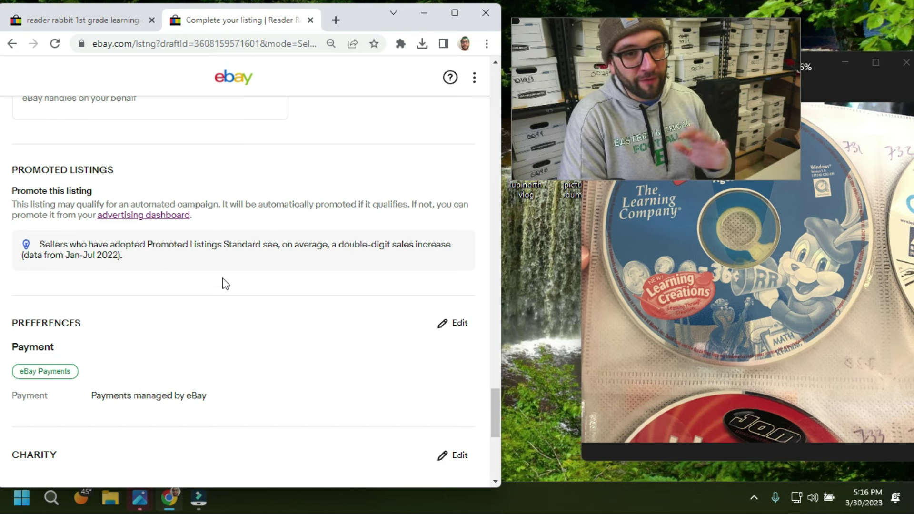
{"action": "scroll", "coordinate": [225, 284], "scroll_direction": "down", "scroll_amount": 3}
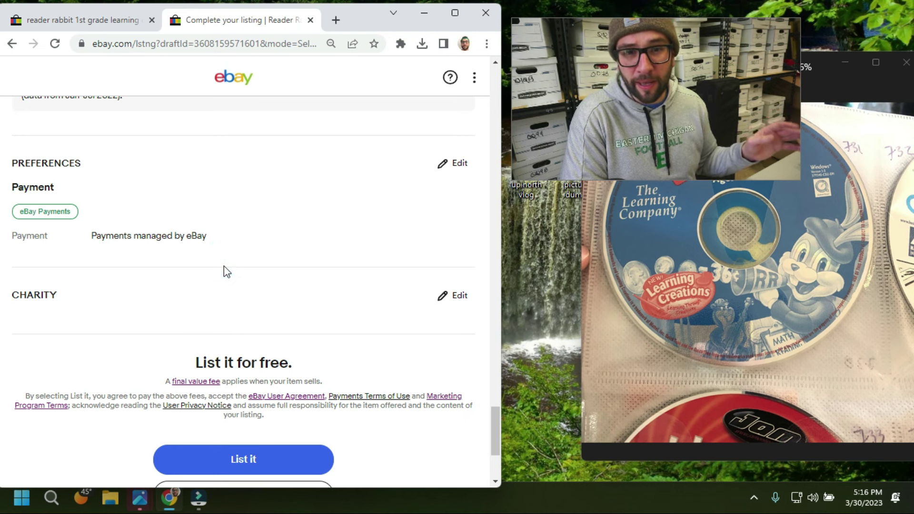
Preview the listing and examine its photo, title, condition, price, shipping and return terms, and item specifics
{"action": "scroll", "coordinate": [224, 267], "scroll_direction": "down", "scroll_amount": 3}
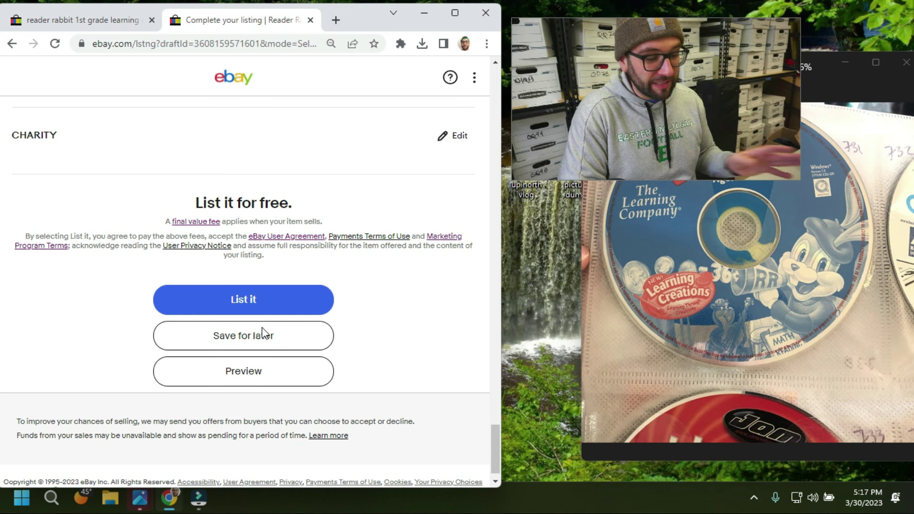
{"action": "left_click", "coordinate": [263, 376]}
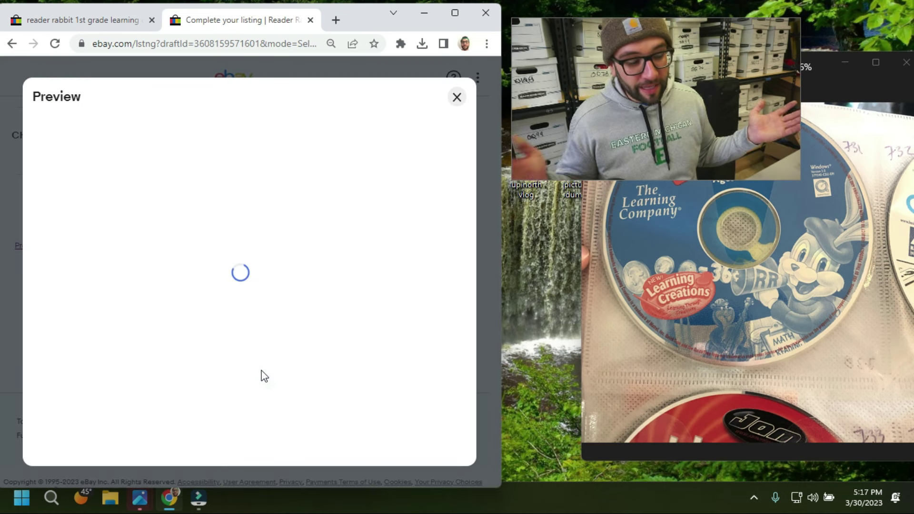
{"action": "scroll", "coordinate": [275, 281], "scroll_direction": "down", "scroll_amount": 1}
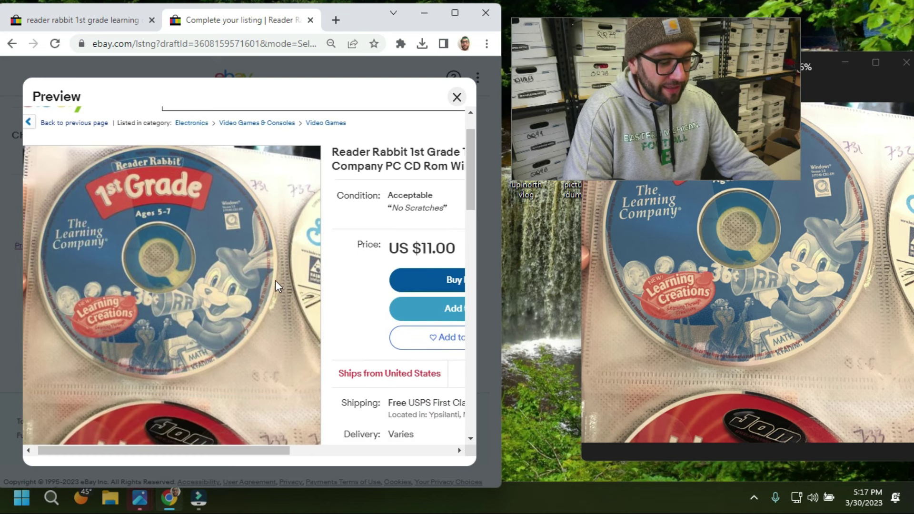
{"action": "scroll", "coordinate": [275, 281], "scroll_direction": "right", "scroll_amount": 2}
{"action": "scroll", "coordinate": [275, 281], "scroll_direction": "left", "scroll_amount": 2}
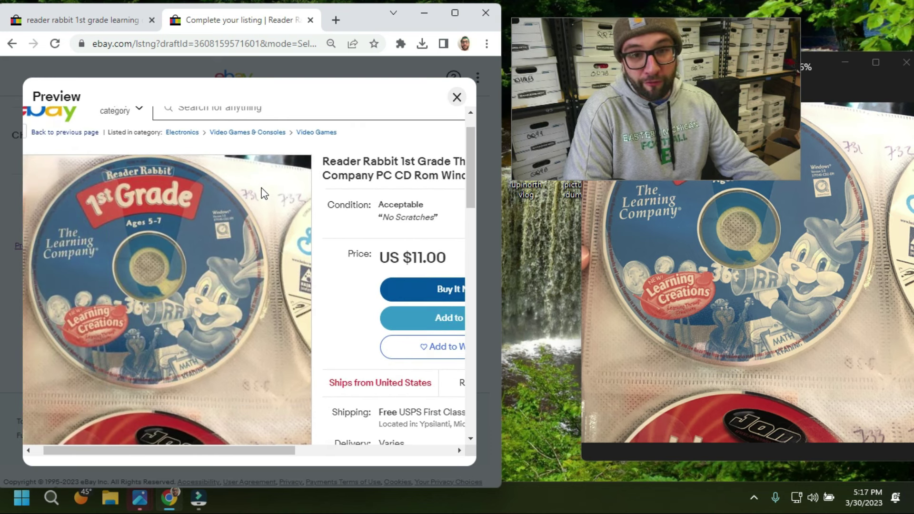
{"action": "scroll", "coordinate": [267, 231], "scroll_direction": "right", "scroll_amount": 2}
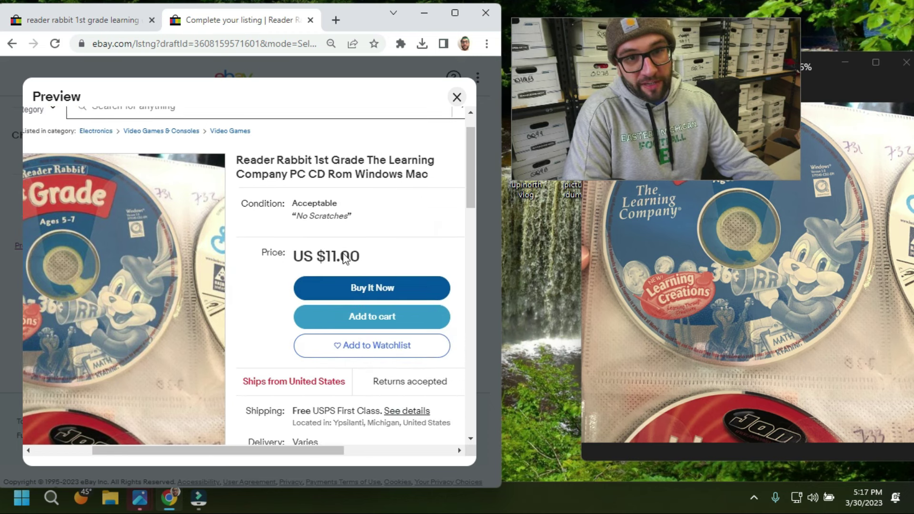
{"action": "scroll", "coordinate": [344, 258], "scroll_direction": "down", "scroll_amount": 2}
{"action": "scroll", "coordinate": [343, 260], "scroll_direction": "down", "scroll_amount": 1}
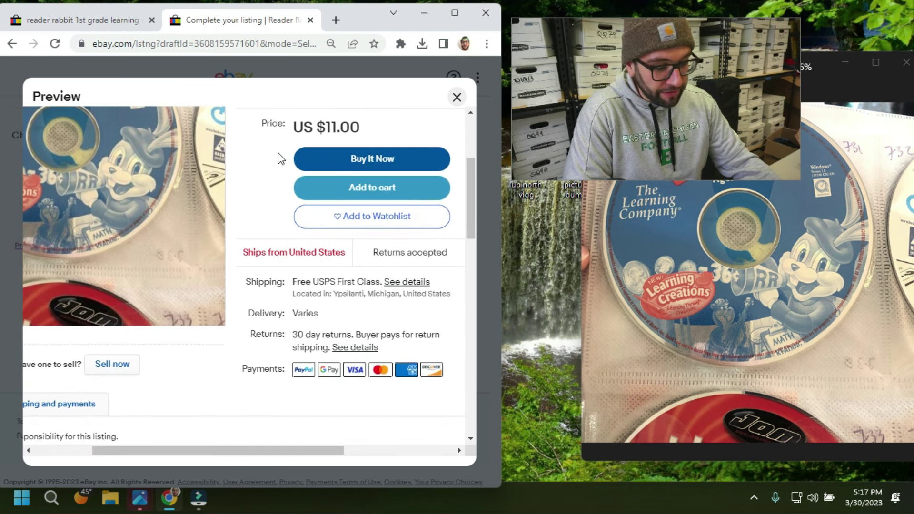
{"action": "scroll", "coordinate": [294, 213], "scroll_direction": "down", "scroll_amount": 3}
{"action": "scroll", "coordinate": [294, 213], "scroll_direction": "right", "scroll_amount": 1}
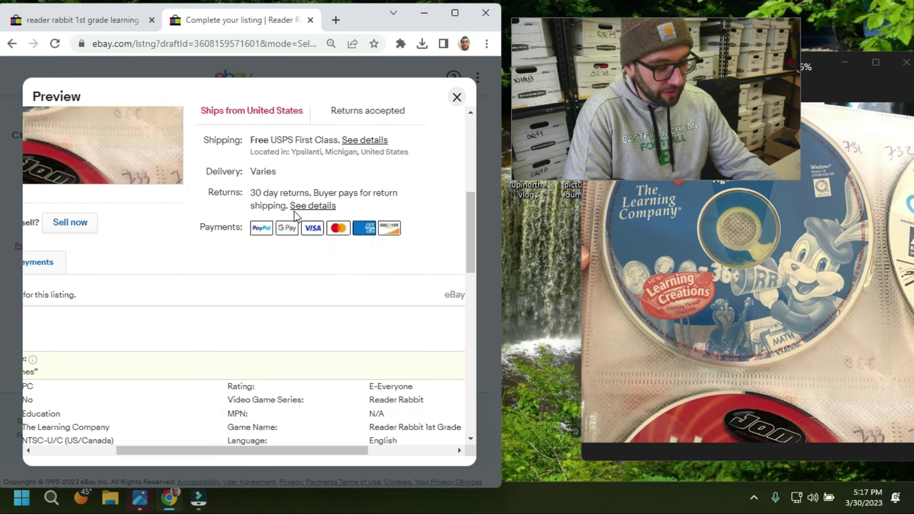
{"action": "scroll", "coordinate": [295, 216], "scroll_direction": "left", "scroll_amount": 3}
{"action": "scroll", "coordinate": [296, 217], "scroll_direction": "up", "scroll_amount": 2}
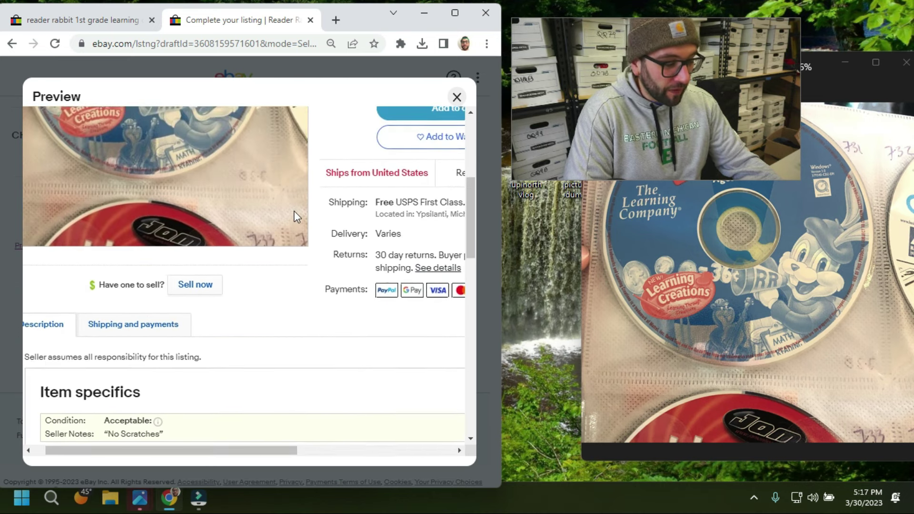
{"action": "scroll", "coordinate": [296, 217], "scroll_direction": "up", "scroll_amount": 5}
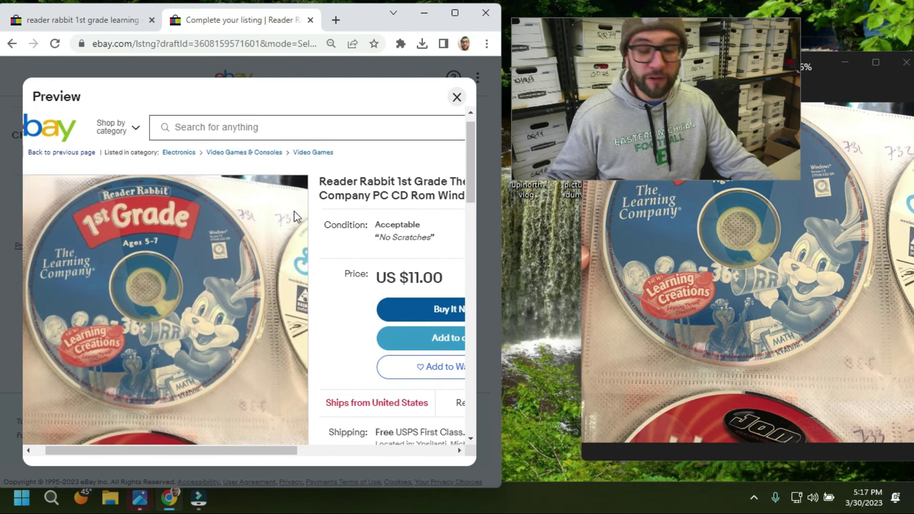